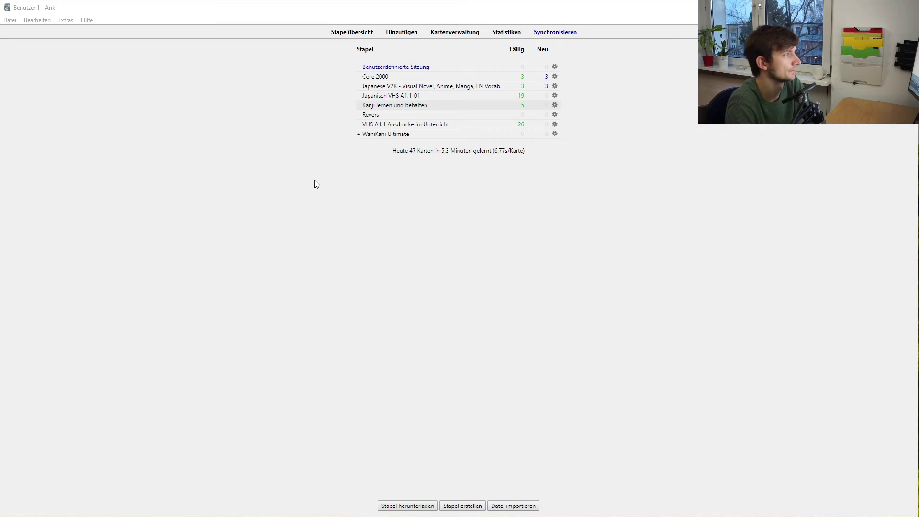
# Open the "Kanji lernen und behalten" deck and start studying its due cards
pyautogui.click(373, 107)
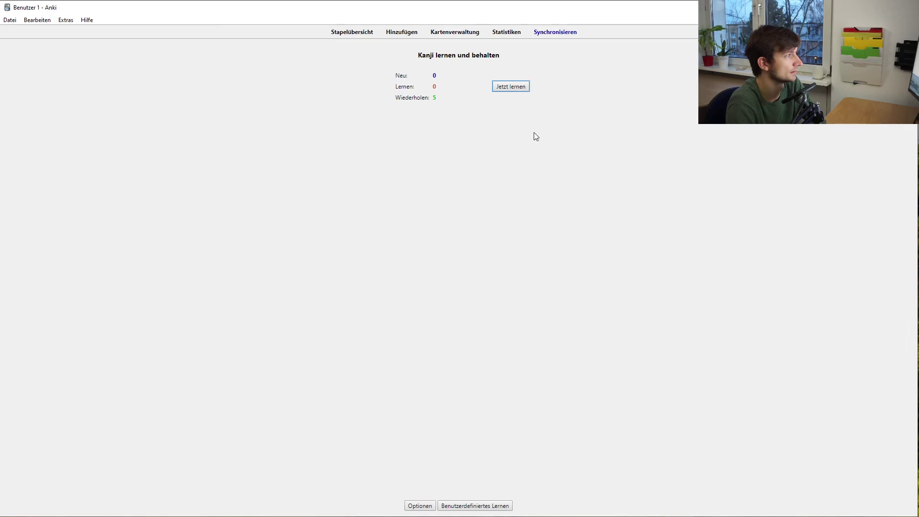
pyautogui.moveTo(422, 101); pyautogui.dragTo(449, 102)
pyautogui.click(449, 103)
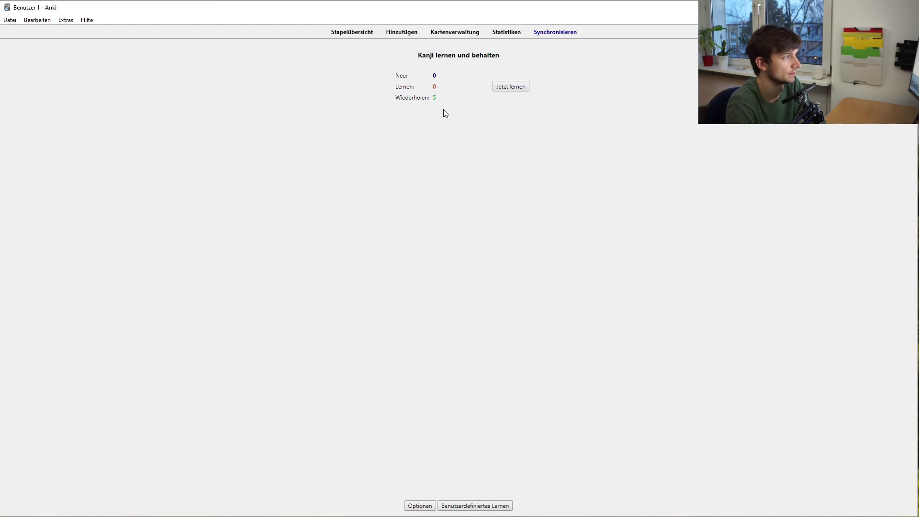
pyautogui.moveTo(457, 67); pyautogui.dragTo(445, 99)
pyautogui.click(435, 98)
pyautogui.click(445, 99)
pyautogui.click(494, 89)
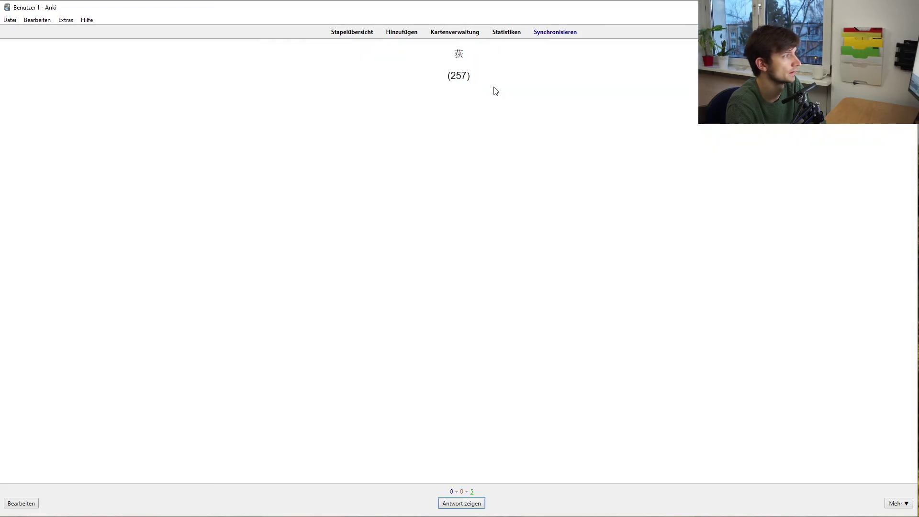
# Reveal the answer of kanji card 257 and rate it "Schwer"
pyautogui.moveTo(453, 59); pyautogui.dragTo(475, 58)
pyautogui.click(475, 58)
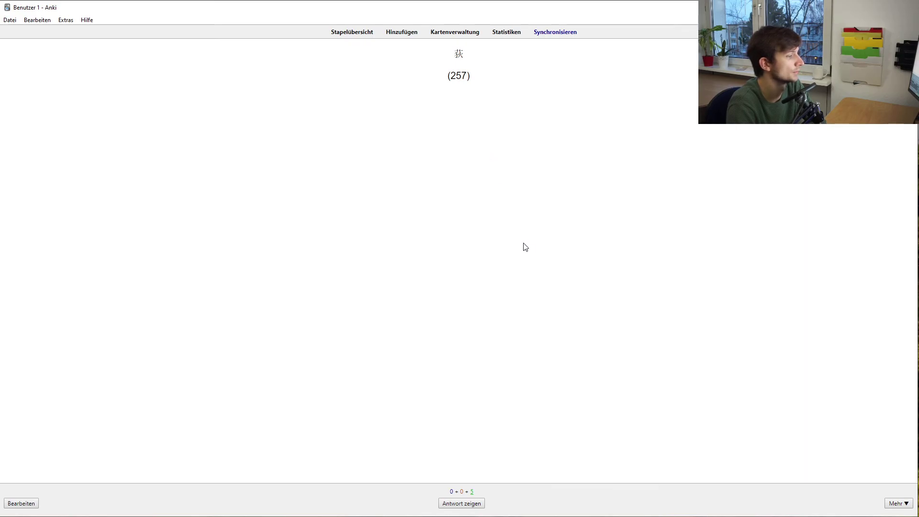
pyautogui.click(466, 505)
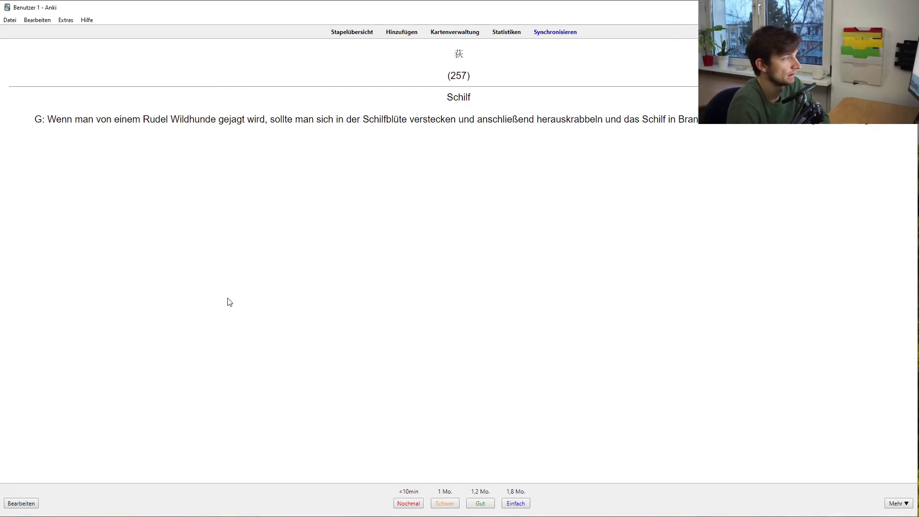
pyautogui.click(448, 503)
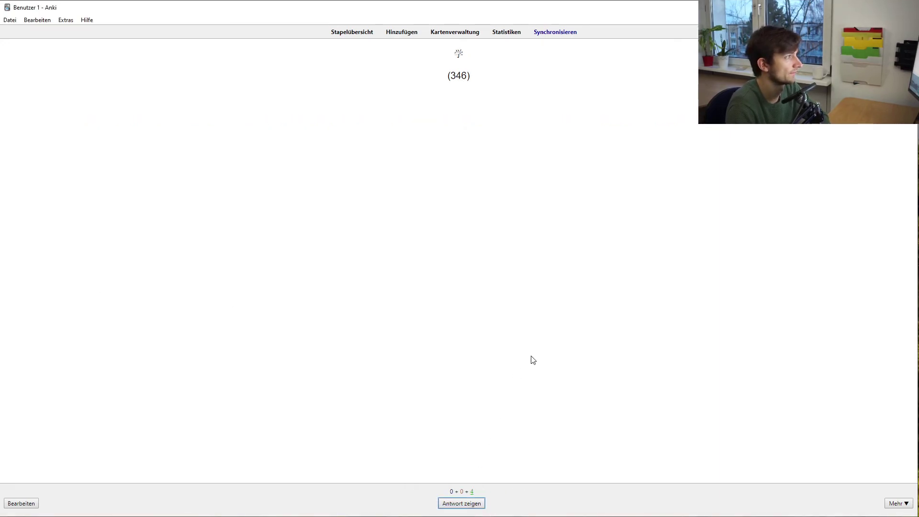
# Reveal the answer of kanji card 346, review its mnemonic, and rate it "Nochmal"
pyautogui.doubleClick(459, 55)
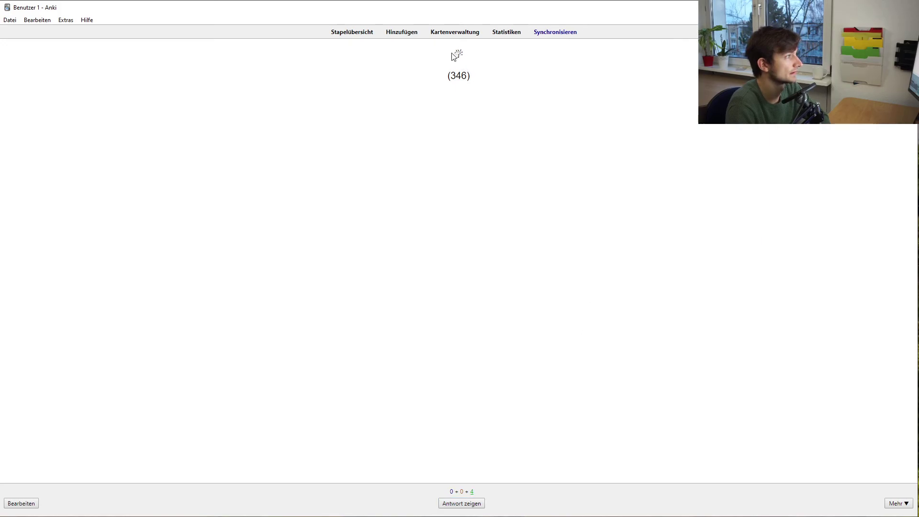
pyautogui.click(473, 504)
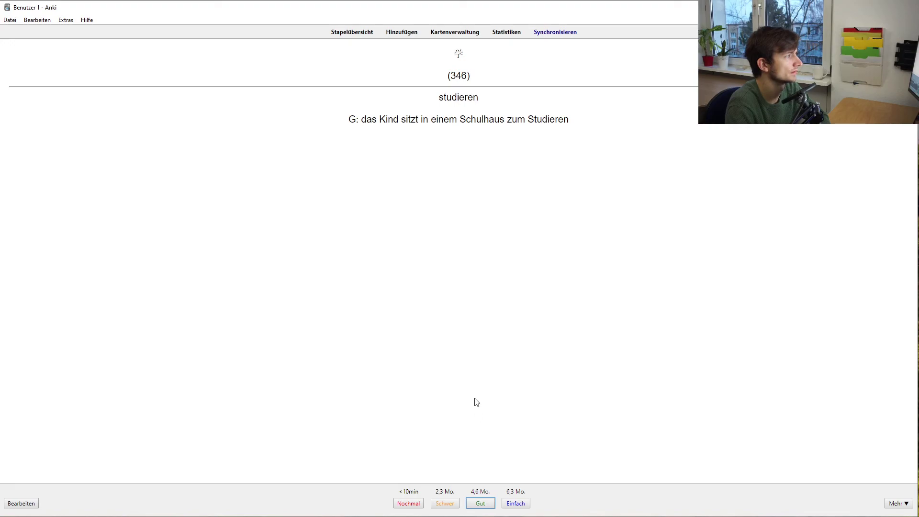
pyautogui.doubleClick(458, 54)
pyautogui.click(474, 56)
pyautogui.moveTo(468, 123); pyautogui.dragTo(578, 120)
pyautogui.click(578, 120)
pyautogui.doubleClick(457, 54)
pyautogui.click(469, 68)
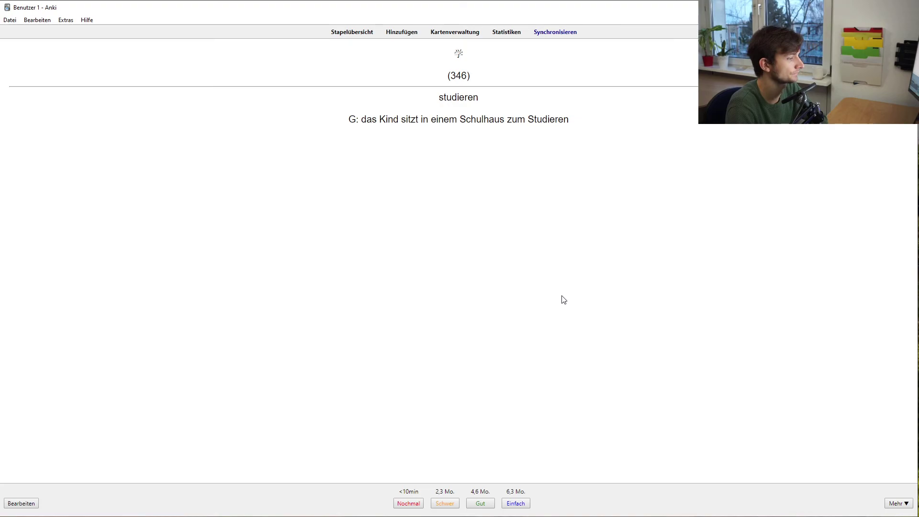
pyautogui.click(409, 504)
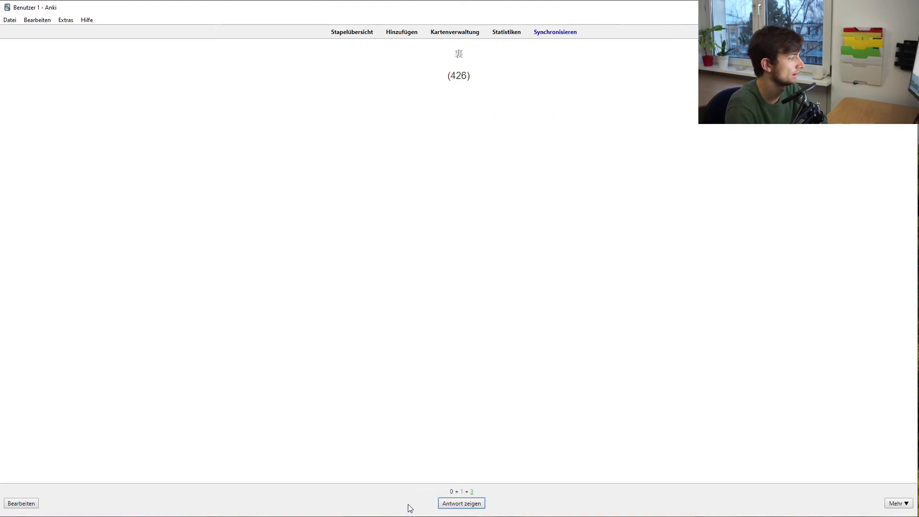
pyautogui.doubleClick(461, 491)
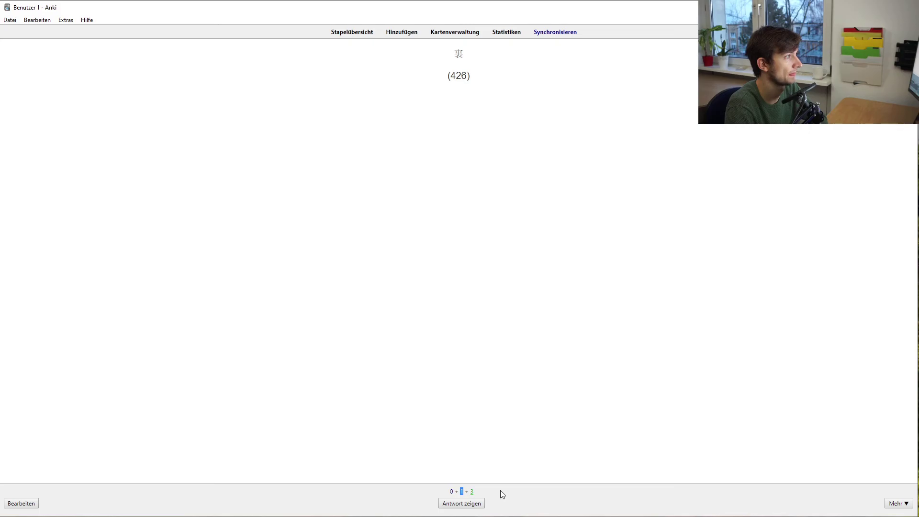
pyautogui.click(912, 503)
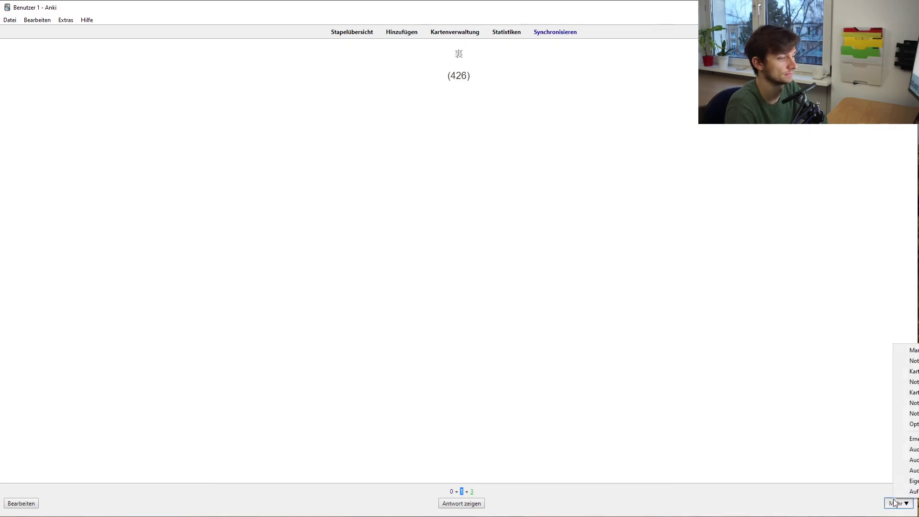
pyautogui.click(834, 502)
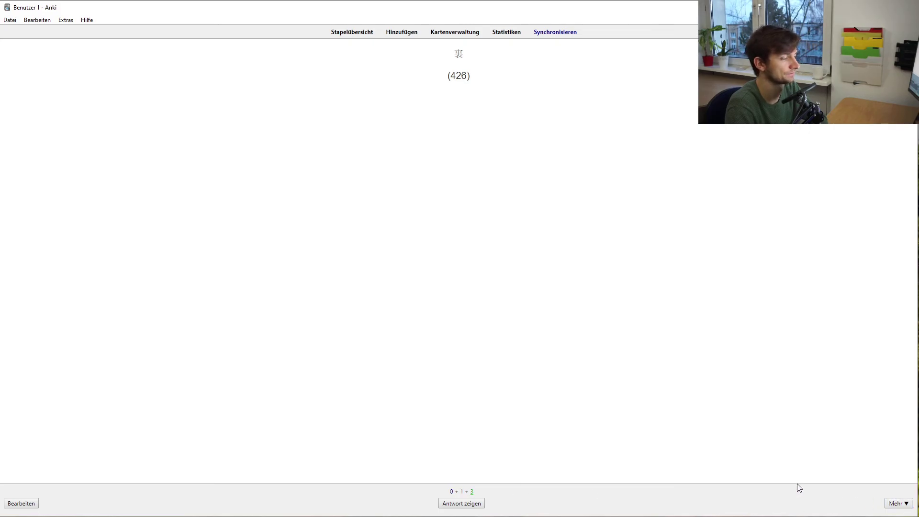
pyautogui.click(894, 505)
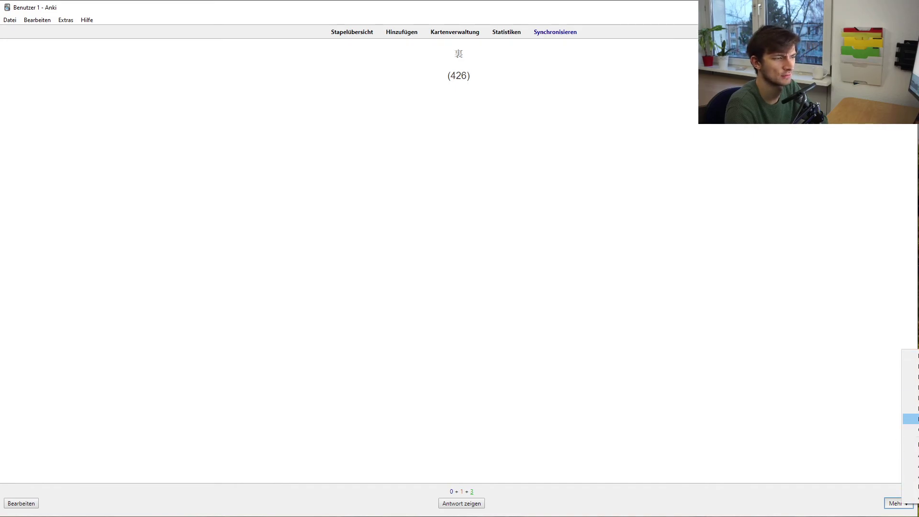
pyautogui.click(811, 497)
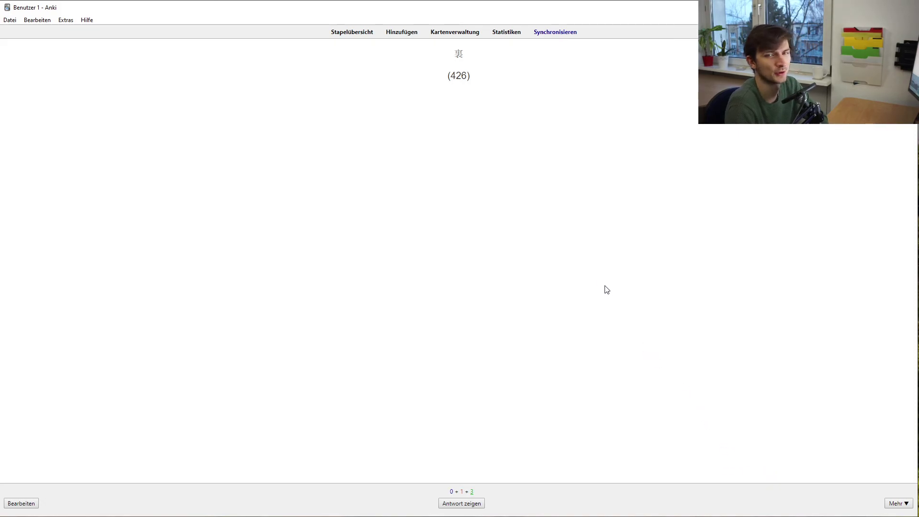
# Leave the review for the card browser and list only the cards of the "Kanji lernen und behalten" deck
pyautogui.click(363, 34)
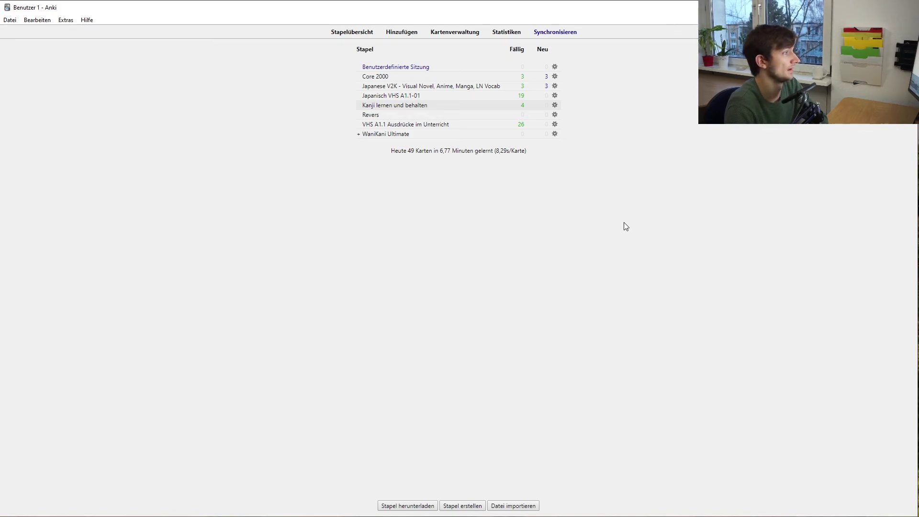
pyautogui.click(456, 36)
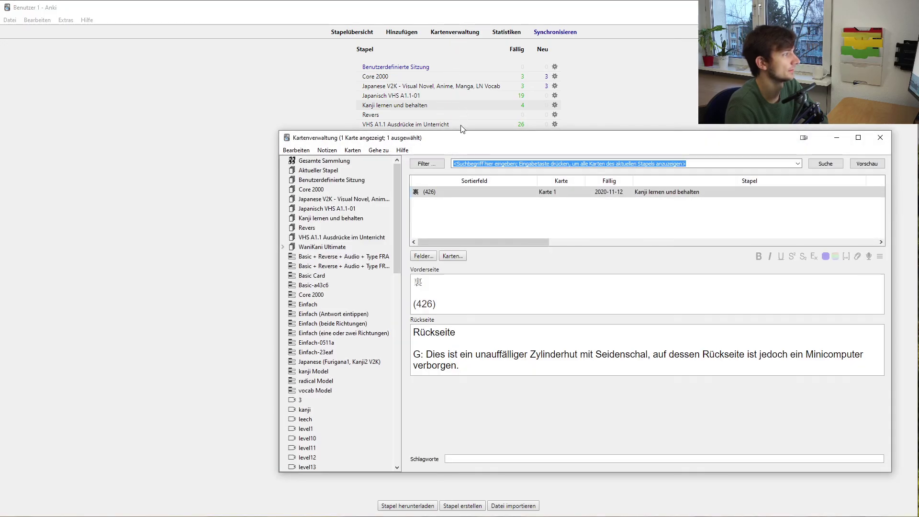
pyautogui.moveTo(461, 140); pyautogui.dragTo(375, 102)
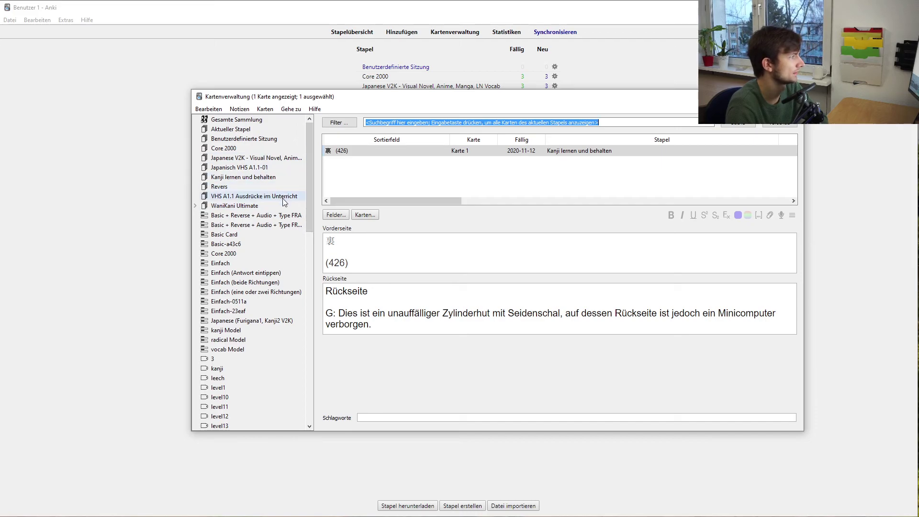
pyautogui.click(236, 180)
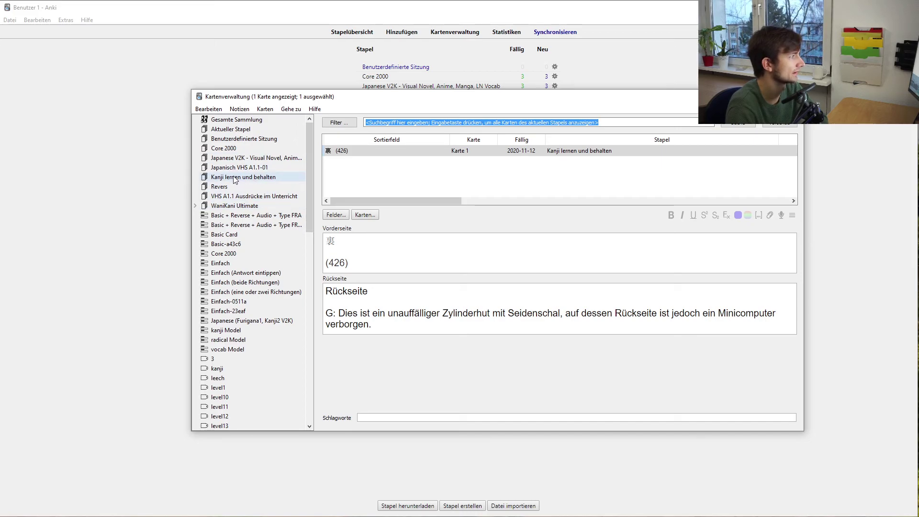
pyautogui.click(209, 109)
pyautogui.moveTo(241, 109)
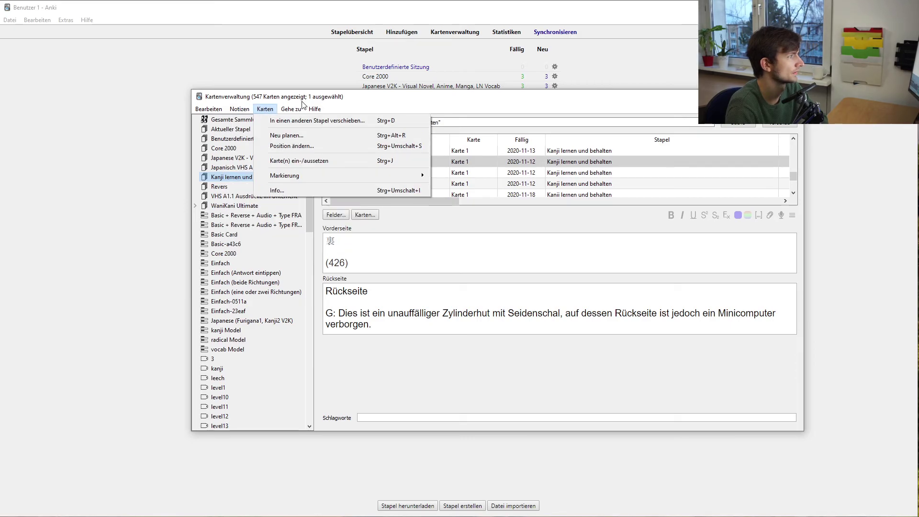
pyautogui.click(484, 96)
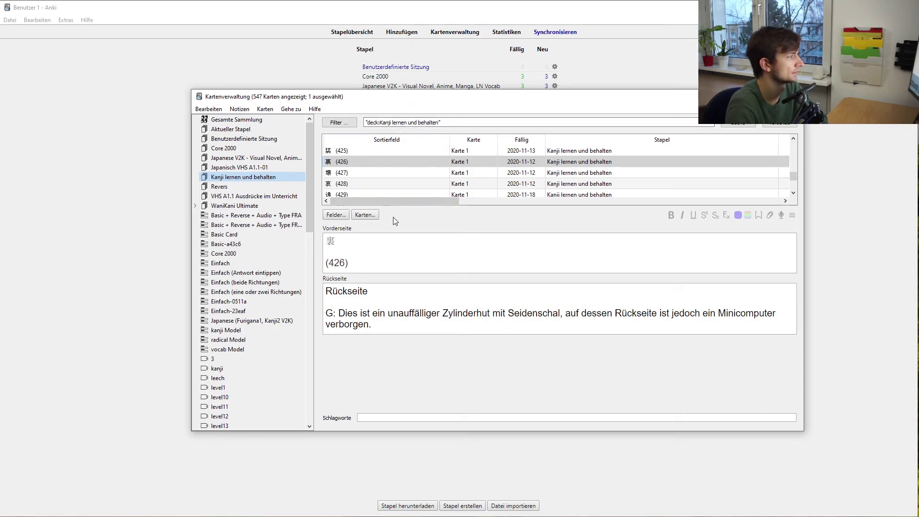
# Enlarge the card list area and look through the deck's cards back to the first one
pyautogui.moveTo(480, 205); pyautogui.dragTo(473, 271)
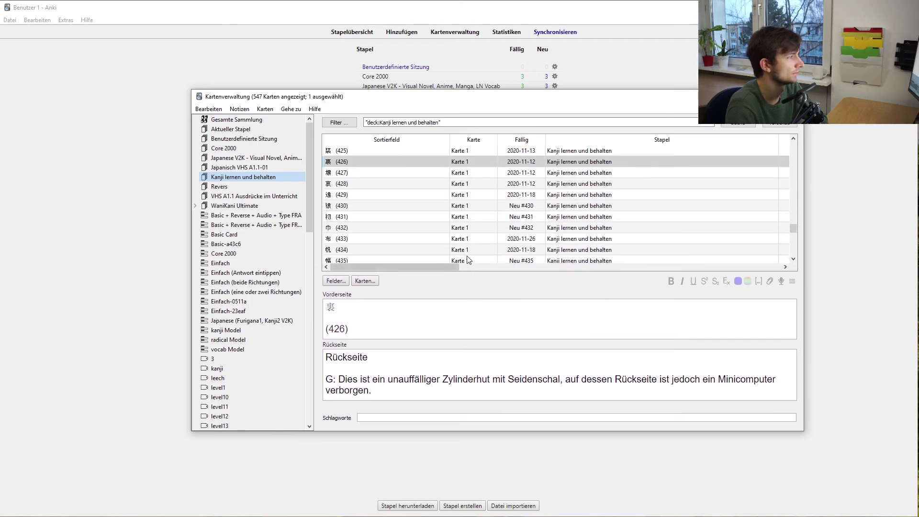
pyautogui.scroll(20, 711, 220)
pyautogui.scroll(20, 712, 219)
pyautogui.scroll(-20, 712, 216)
pyautogui.scroll(3, 713, 217)
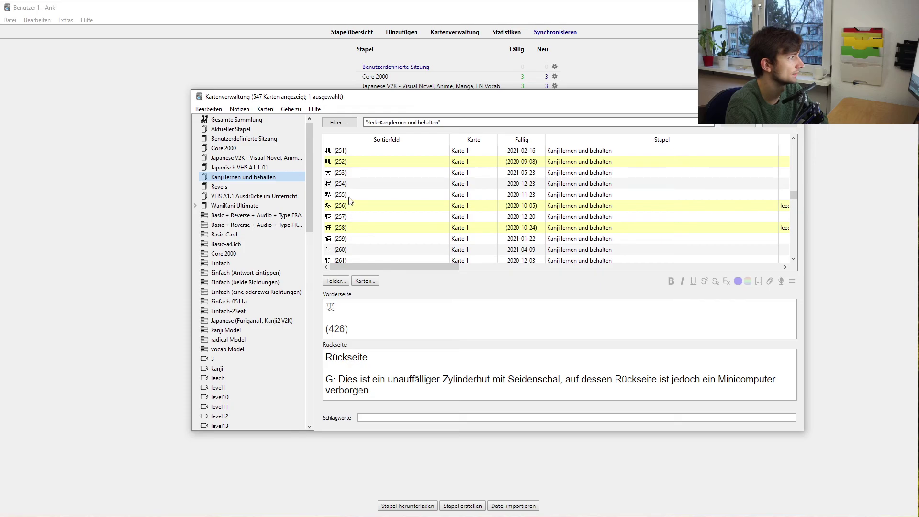
pyautogui.scroll(4, 382, 200)
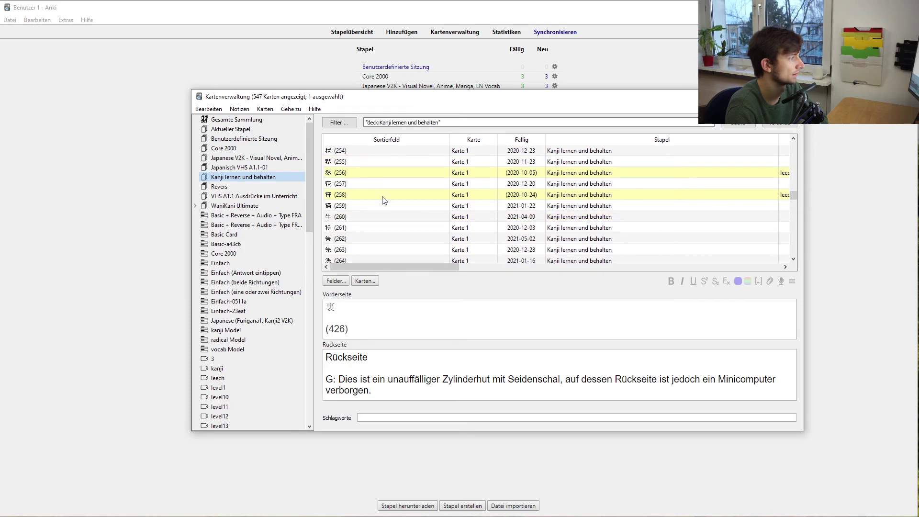
pyautogui.scroll(20, 526, 210)
pyautogui.scroll(2, 363, 218)
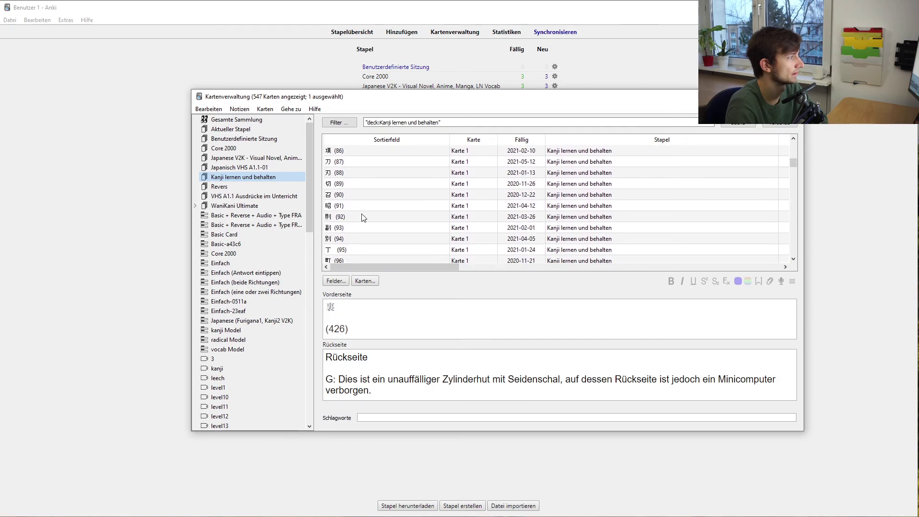
pyautogui.scroll(20, 364, 238)
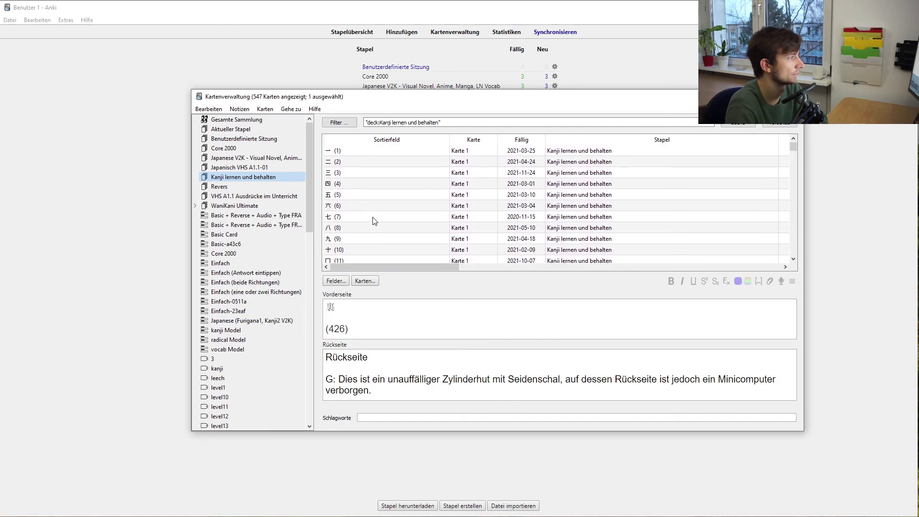
# Select card 3 and examine its front and back fields
pyautogui.click(347, 173)
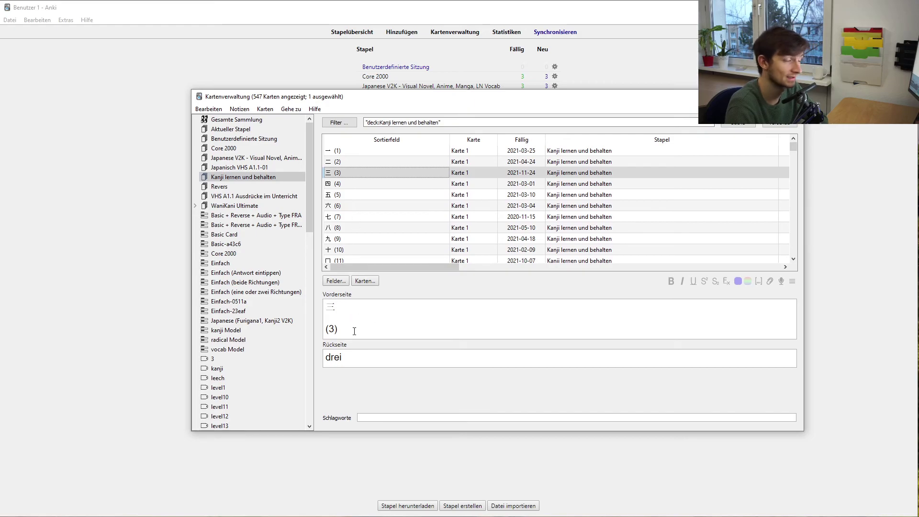
pyautogui.doubleClick(338, 307)
pyautogui.click(339, 308)
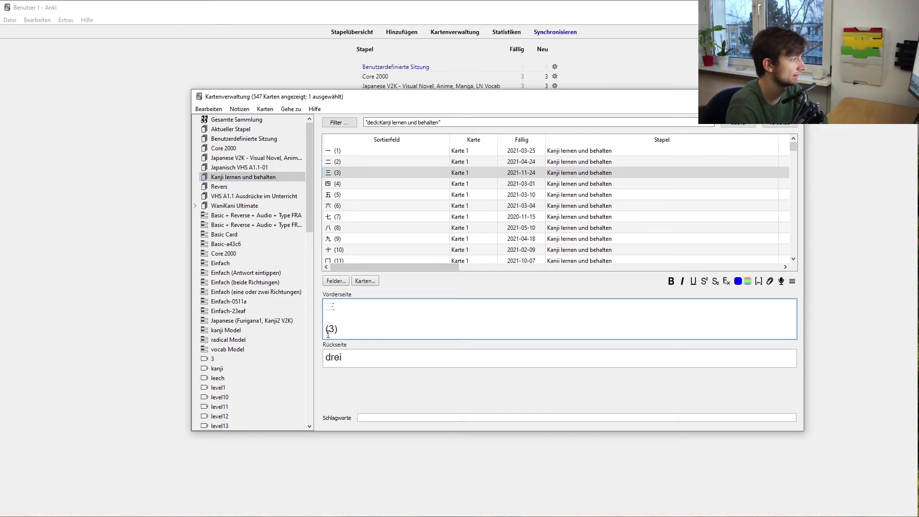
pyautogui.click(349, 329)
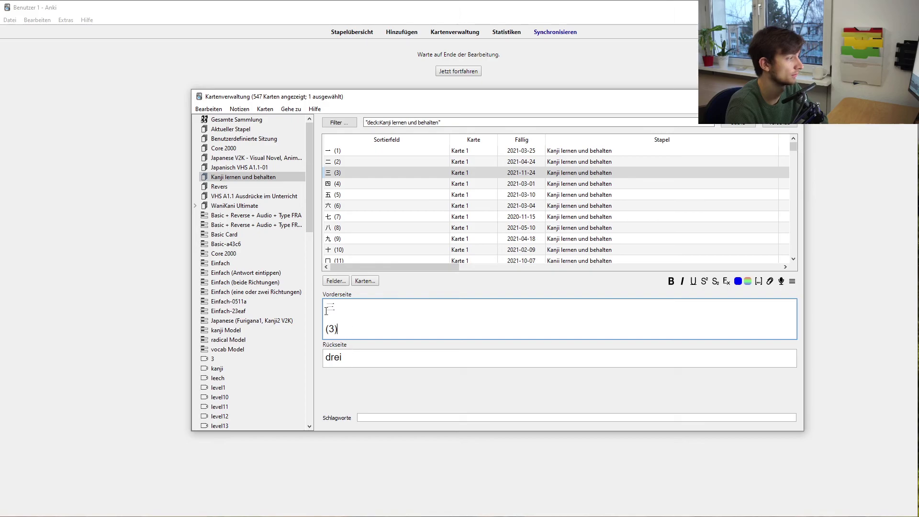
pyautogui.click(325, 358)
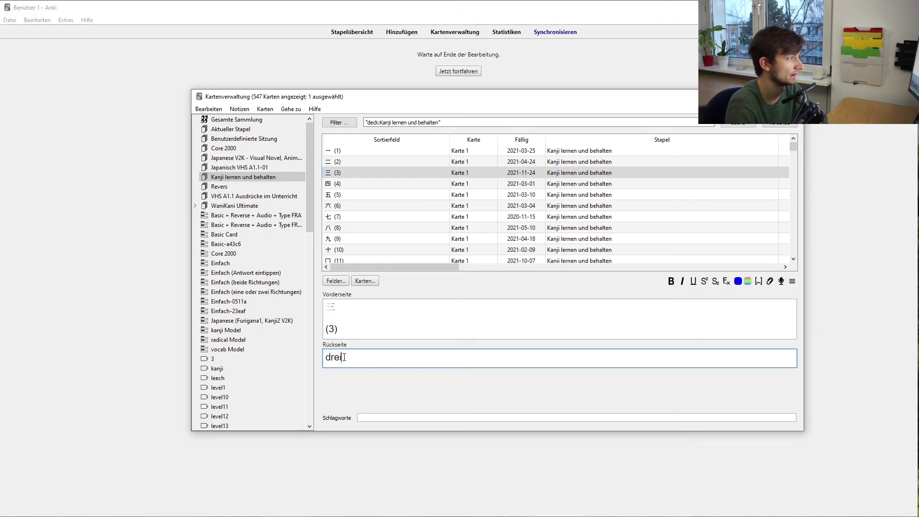
# Examine the front and back contents of kanji cards 13 and 32
pyautogui.scroll(-2, 390, 211)
pyautogui.click(377, 217)
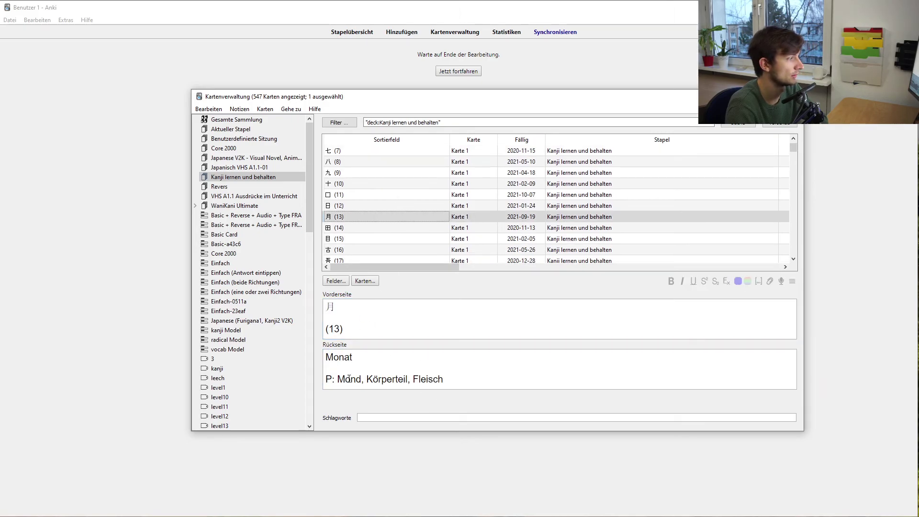
pyautogui.scroll(-6, 401, 256)
pyautogui.click(397, 226)
pyautogui.scroll(-3, 397, 225)
pyautogui.scroll(3, 424, 254)
pyautogui.click(581, 361)
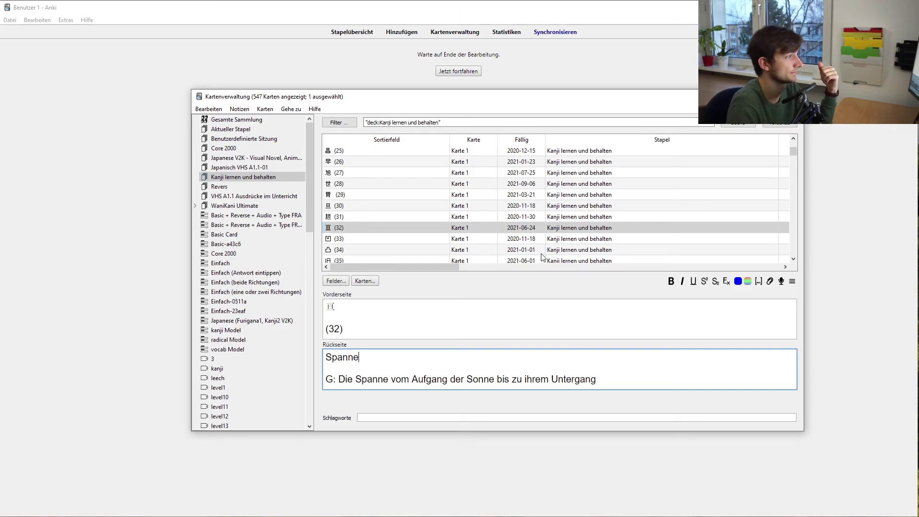
# Remove the blank line between the kanji and the number on the front of card 56
pyautogui.moveTo(488, 101); pyautogui.dragTo(488, 157)
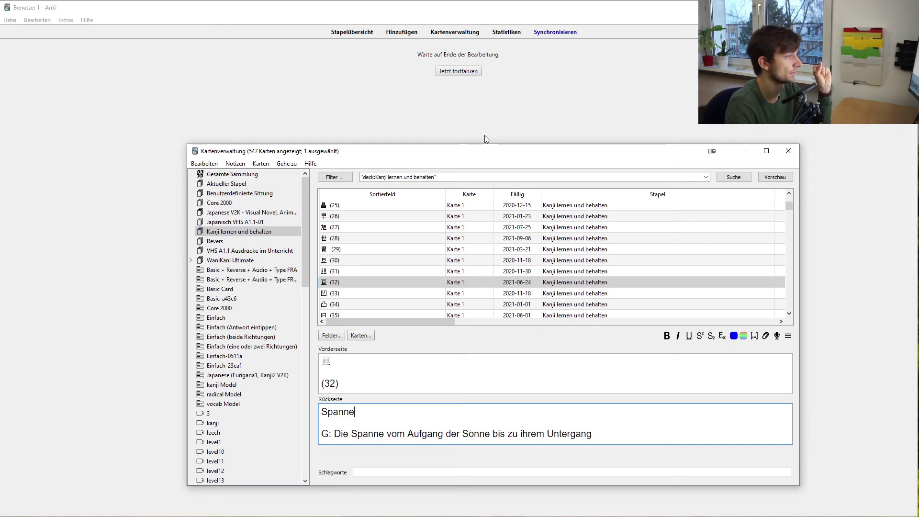
pyautogui.scroll(-8, 511, 252)
pyautogui.scroll(-2, 512, 252)
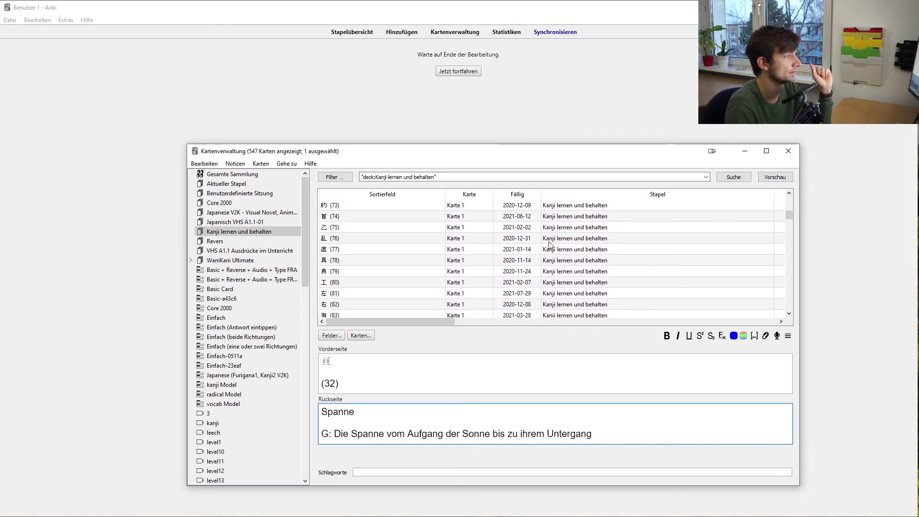
pyautogui.click(349, 226)
pyautogui.press('Up')
pyautogui.click(367, 369)
pyautogui.press('BackSpace')
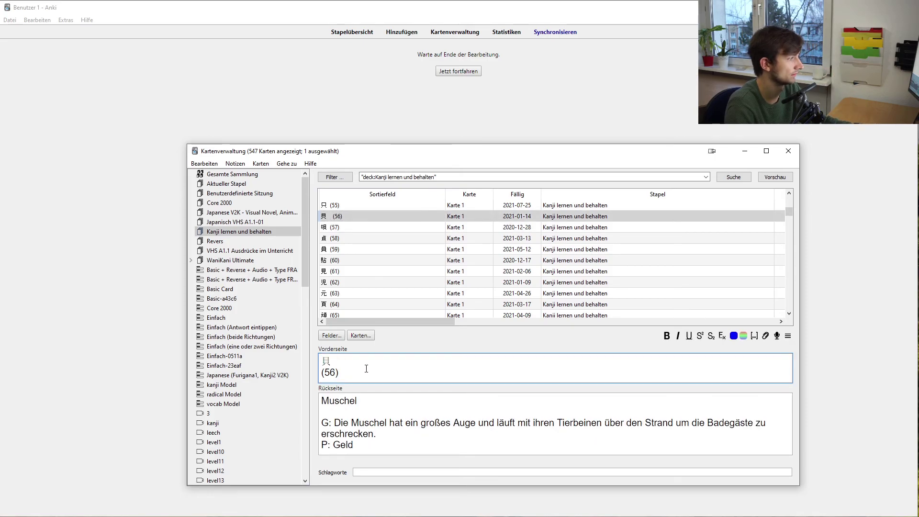
# Undo the removal of the blank line on the front of card 56 and reselect that card in the list
pyautogui.hotkey('ctrl', 'z')
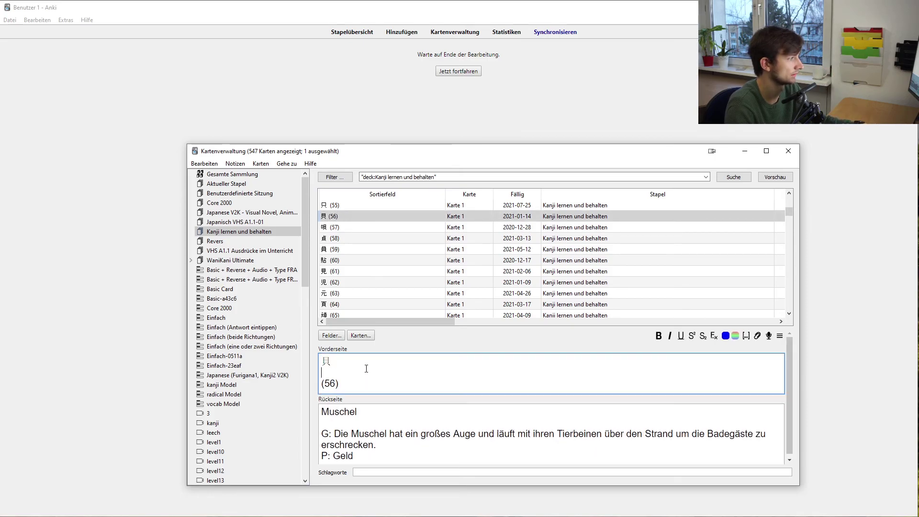
pyautogui.click(498, 264)
pyautogui.click(373, 217)
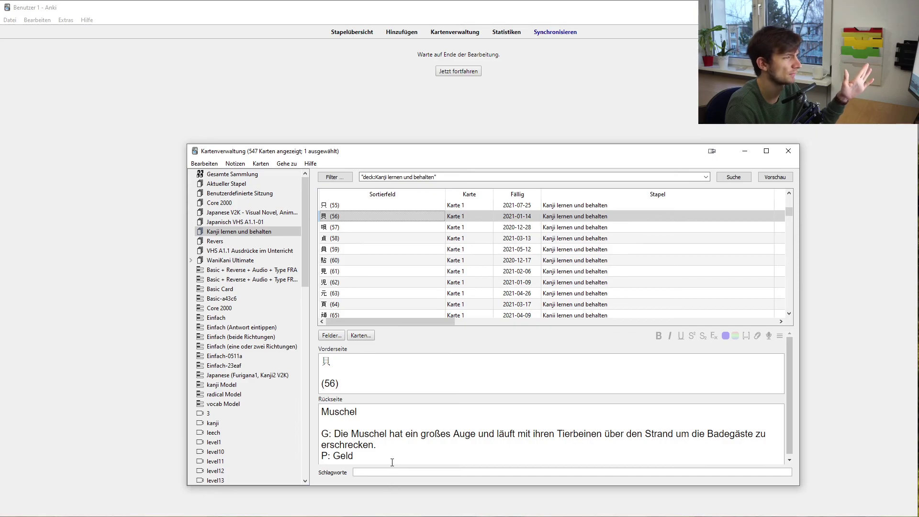
# Close the card browser and open the form for adding a new card
pyautogui.scroll(11, 390, 285)
pyautogui.scroll(-10, 281, 294)
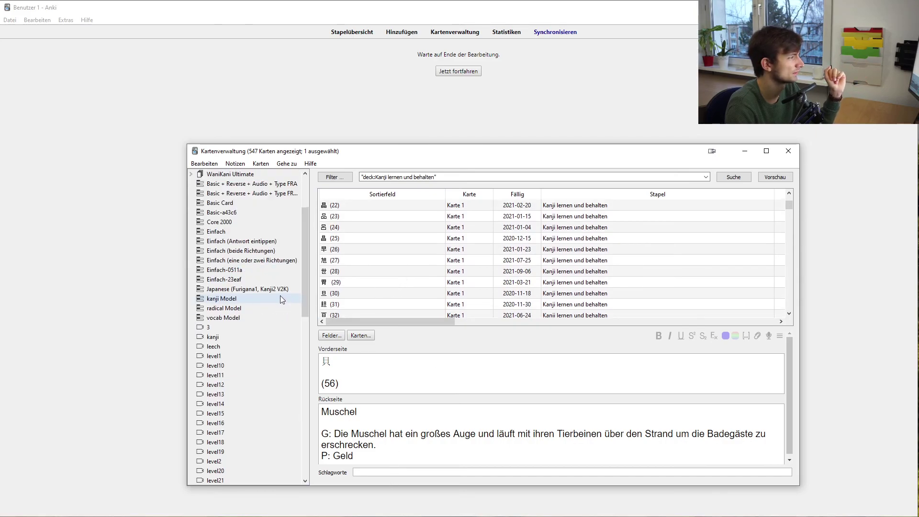
pyautogui.scroll(-1, 277, 290)
pyautogui.scroll(10, 265, 340)
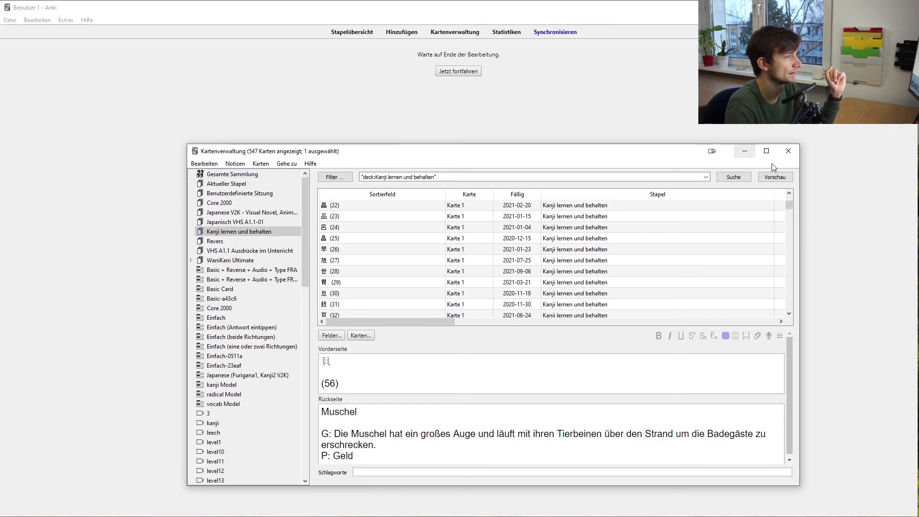
pyautogui.click(789, 151)
pyautogui.click(403, 34)
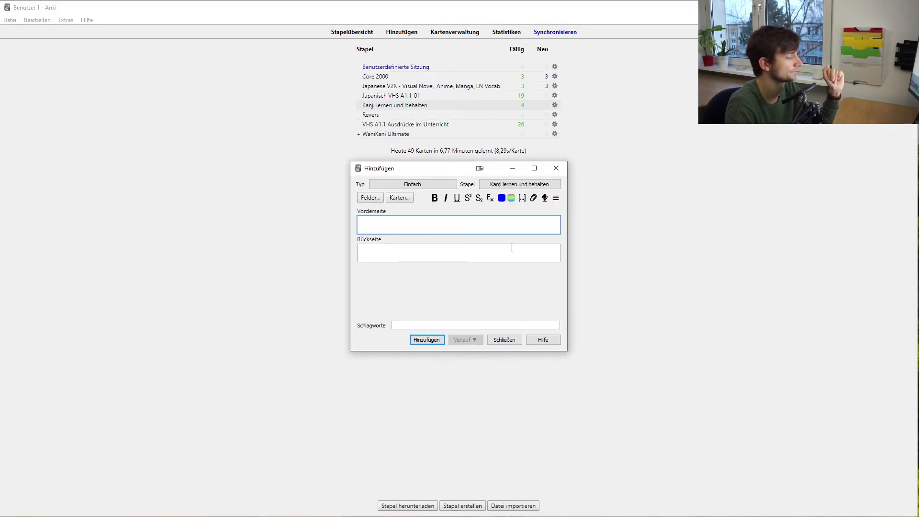
# Switch to the web browser and search Google for "kanji water"
pyautogui.hotkey('alt', 'Tab')
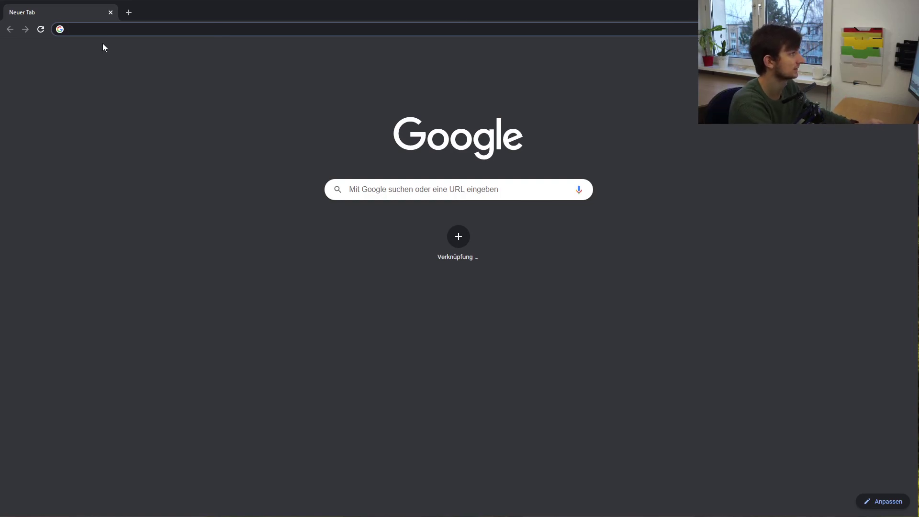
pyautogui.write('kanji')
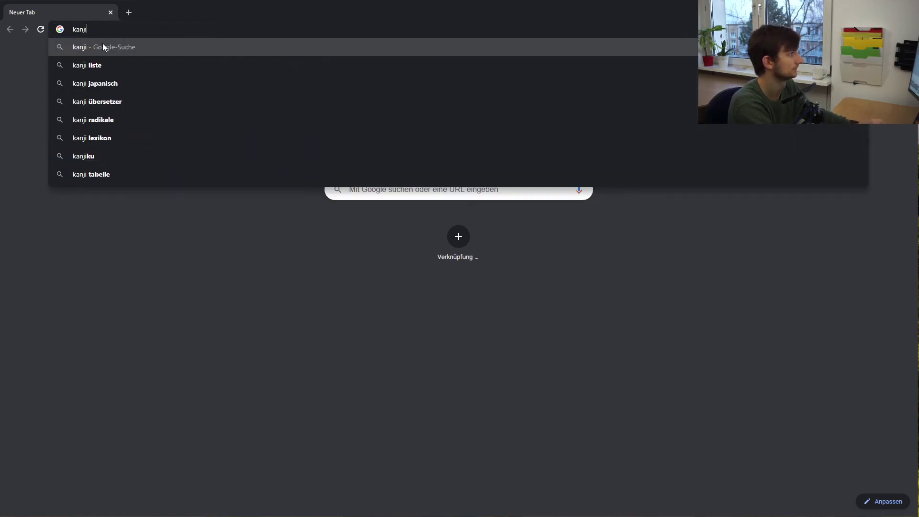
pyautogui.write(' water')
pyautogui.press('Return')
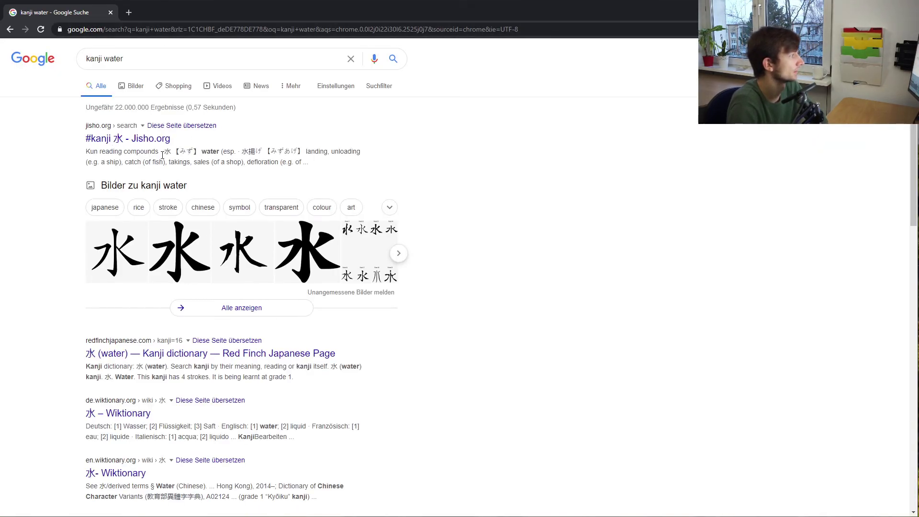
# Select the kanji 水 in the first result's description and open that result's Jisho.org entry
pyautogui.rightClick(171, 154)
pyautogui.click(185, 158)
pyautogui.click(172, 152)
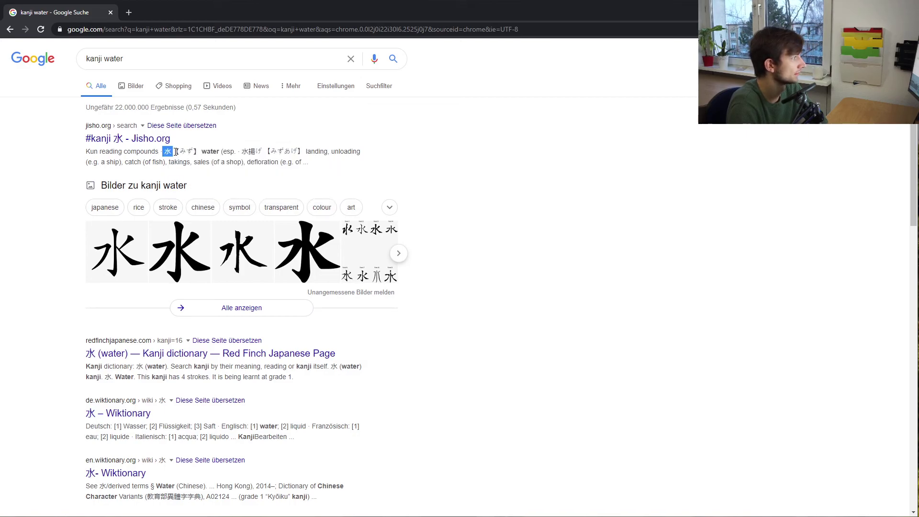
pyautogui.click(159, 143)
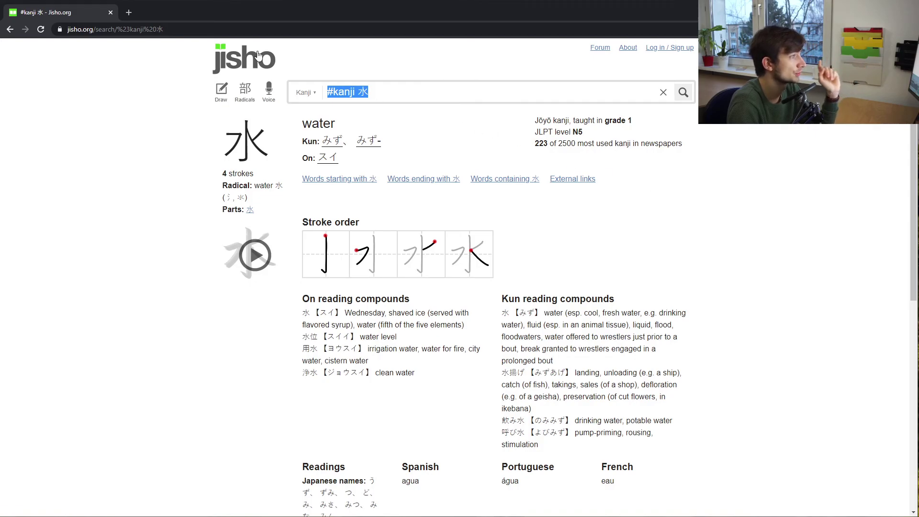
# Examine Jisho's search filters and the radical table for finding kanji by their parts, and highlight the large 水
pyautogui.click(401, 94)
pyautogui.moveTo(392, 93); pyautogui.dragTo(294, 93)
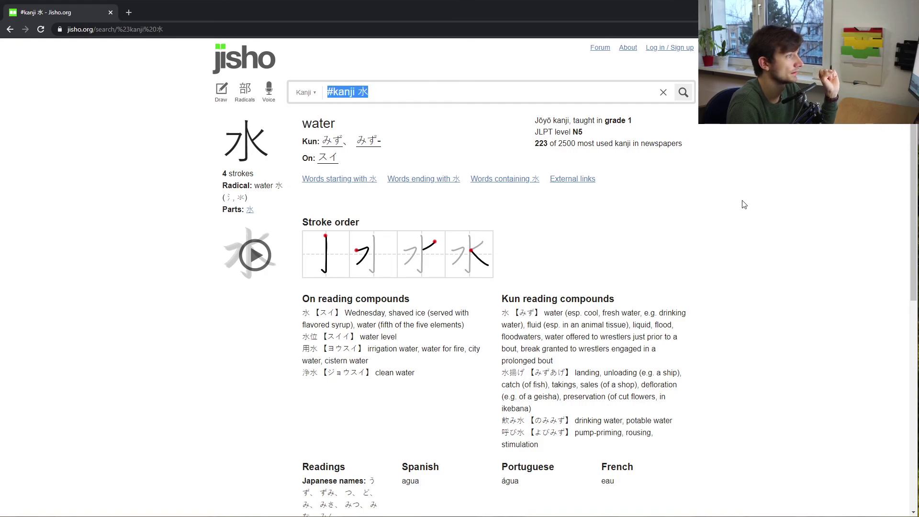
pyautogui.moveTo(598, 179)
pyautogui.click(309, 95)
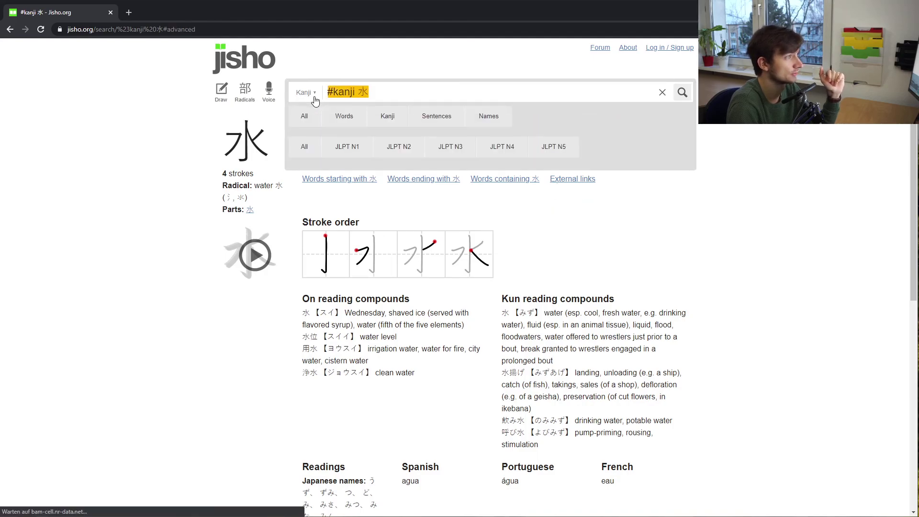
pyautogui.click(245, 91)
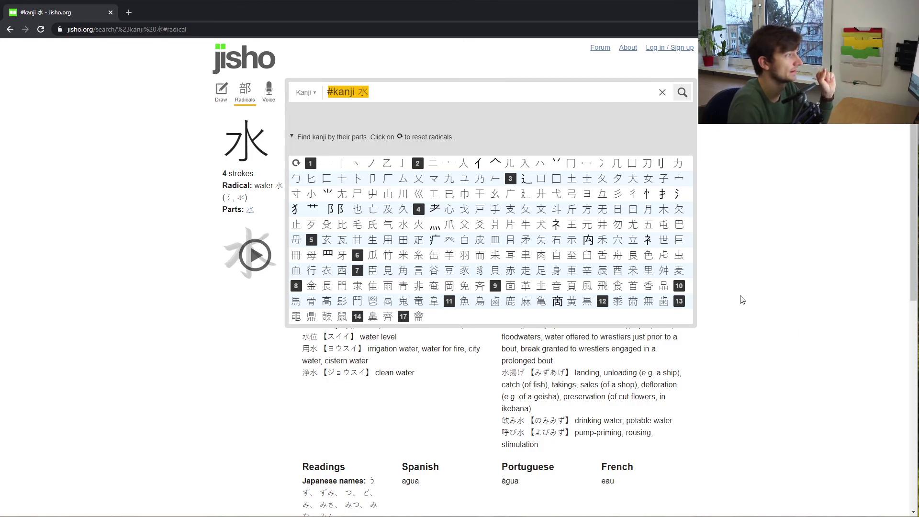
pyautogui.doubleClick(261, 153)
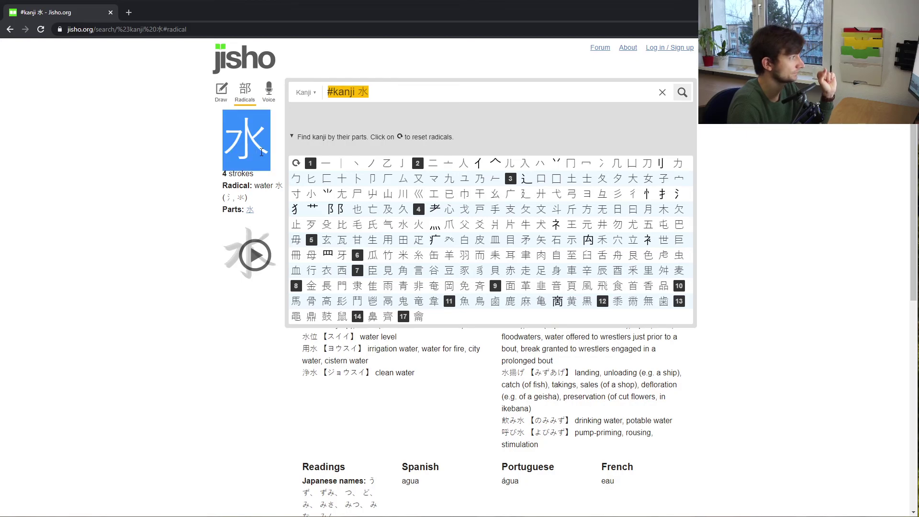
# Clear the search field with the radical table closed and play the stroke-order animation of 水
pyautogui.click(662, 92)
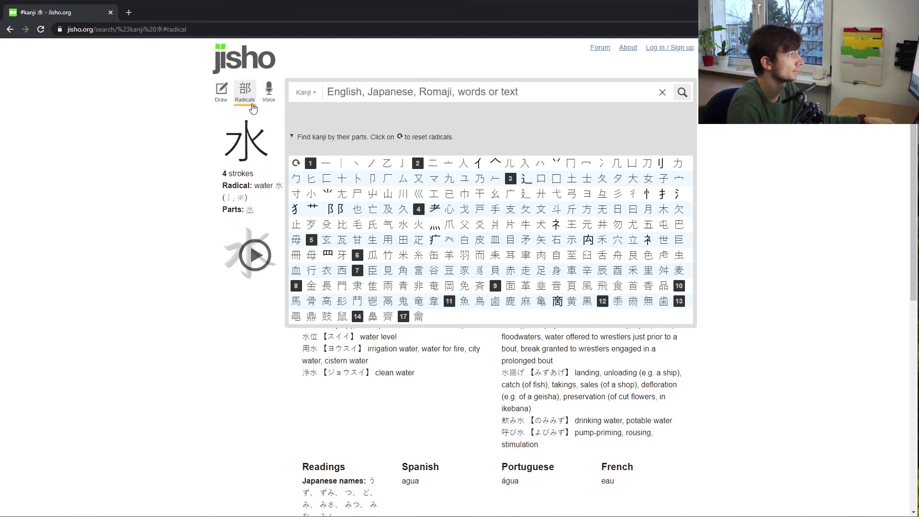
pyautogui.click(249, 102)
pyautogui.click(255, 258)
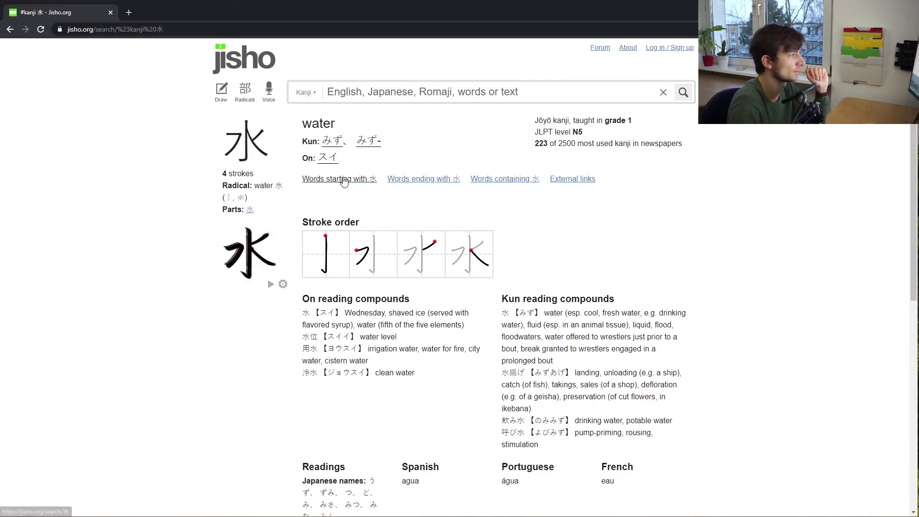
# Copy the large kanji 水 from the Jisho entry and paste it into the new card's front field in Anki
pyautogui.moveTo(225, 143); pyautogui.dragTo(273, 152)
pyautogui.hotkey('ctrl', 'c')
pyautogui.rightClick(273, 152)
pyautogui.click(288, 158)
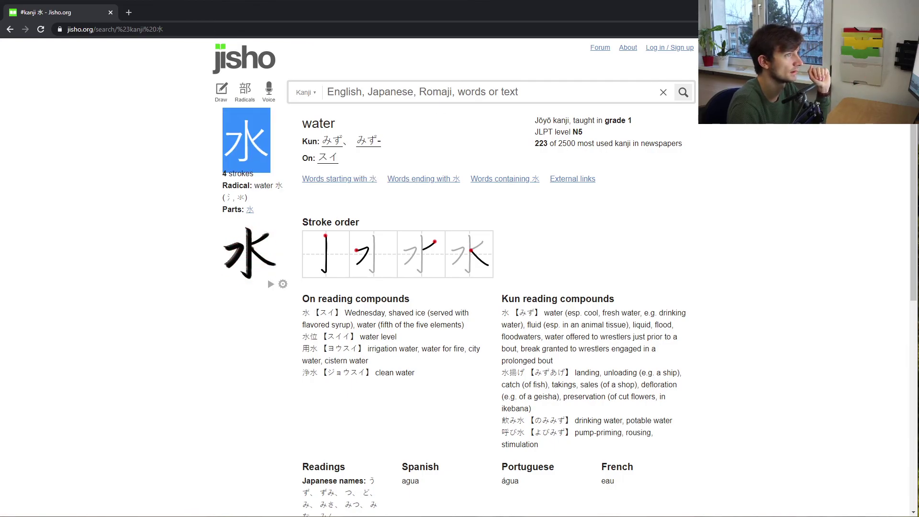
pyautogui.hotkey('alt', 'Tab')
pyautogui.hotkey('ctrl', 'v')
# Enter "Wasser" as the back of the new kanji card
pyautogui.click(398, 277)
pyautogui.click(380, 229)
pyautogui.click(381, 276)
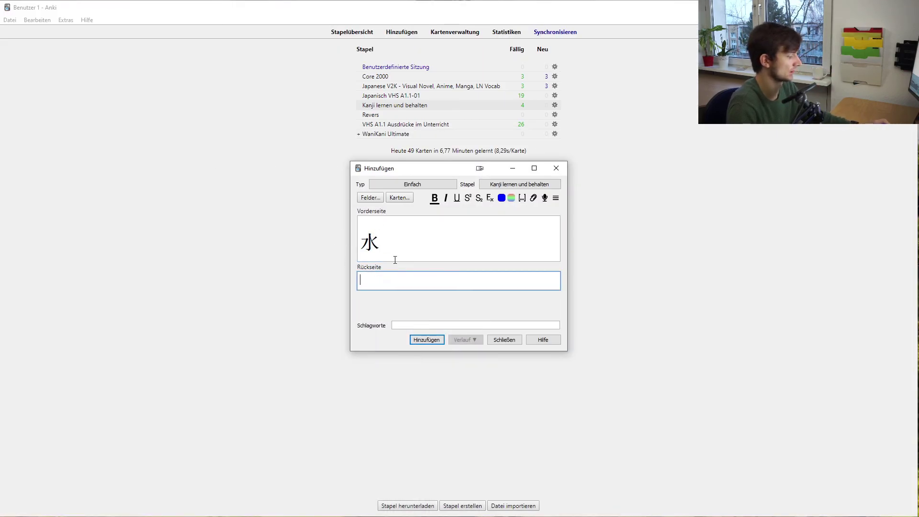
pyautogui.write('Wasser')
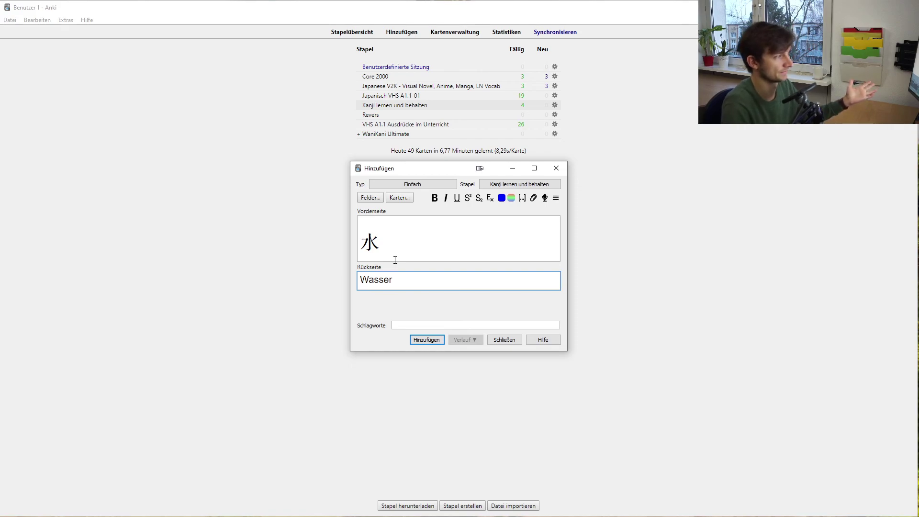